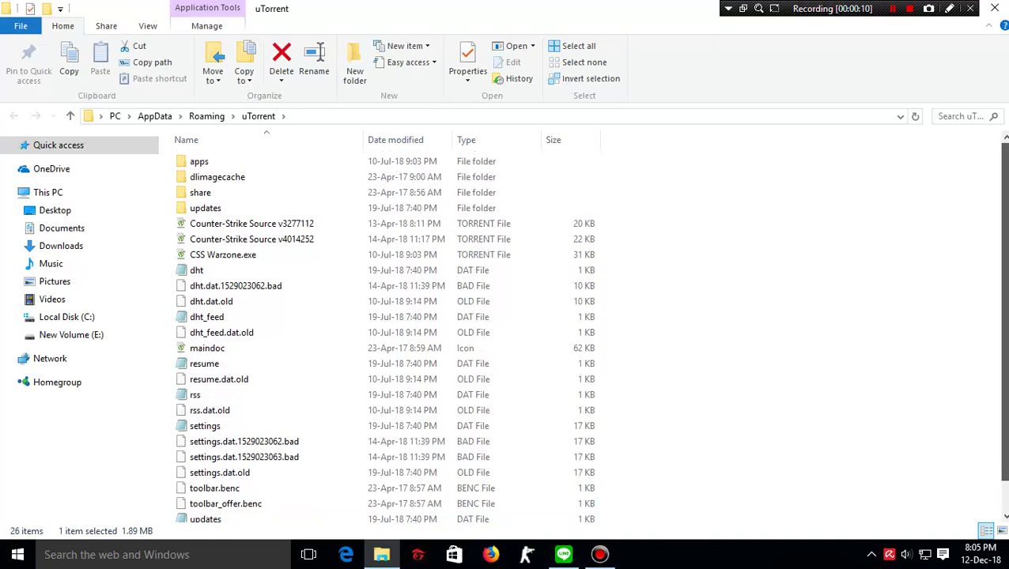
# Step: Look through the apps and updates subfolders and the remaining files of the uTorrent folder under AppData\Roaming, and close the window
pyautogui.click(332, 162)
pyautogui.doubleClick(332, 162)
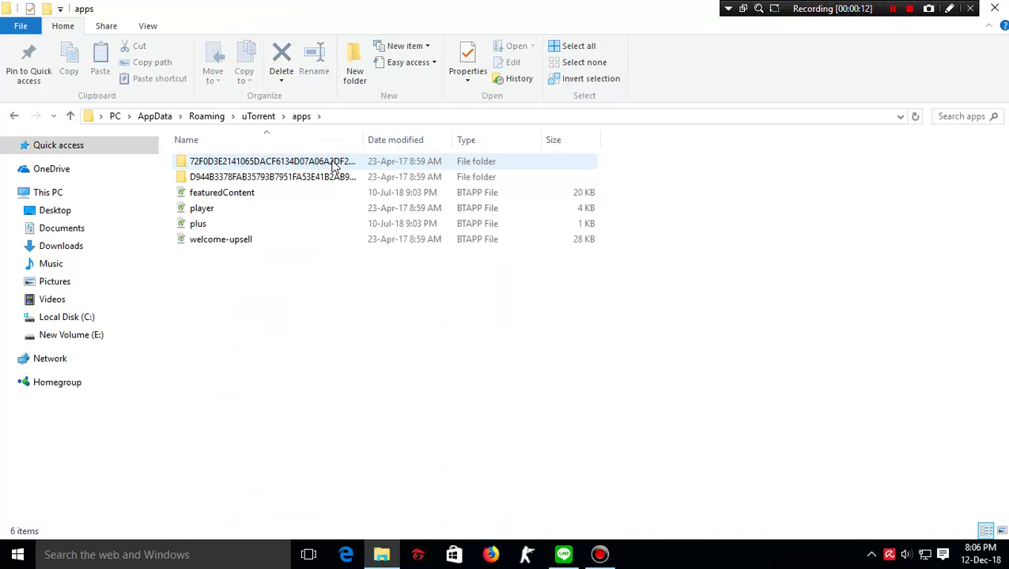
pyautogui.press('BackSpace')
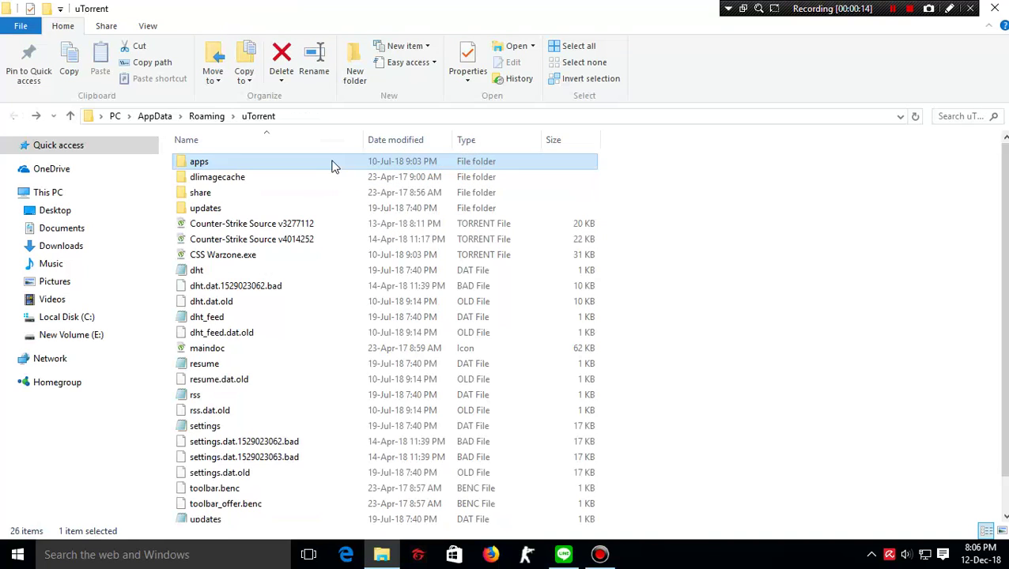
pyautogui.click(261, 208)
pyautogui.doubleClick(260, 208)
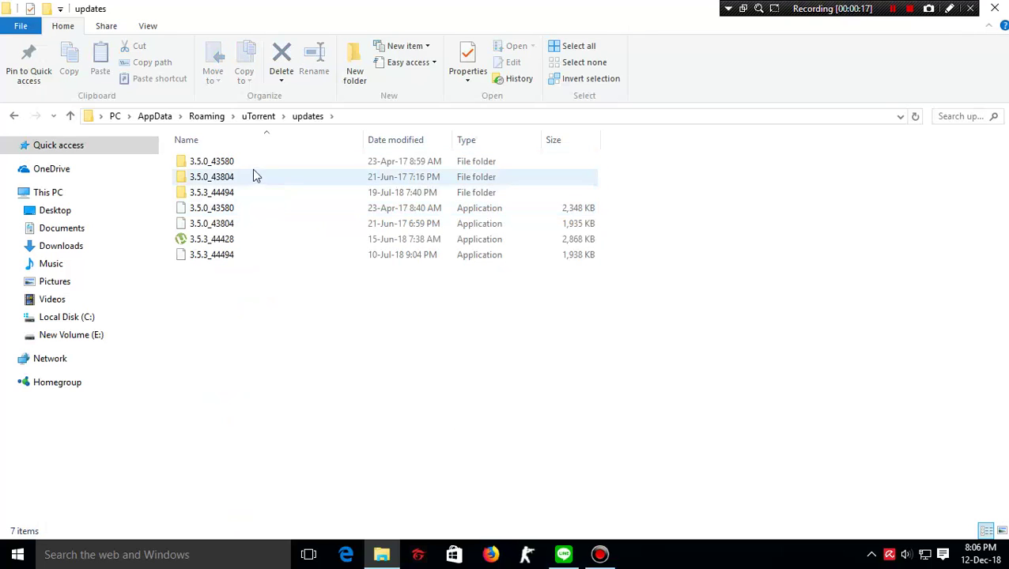
pyautogui.click(15, 117)
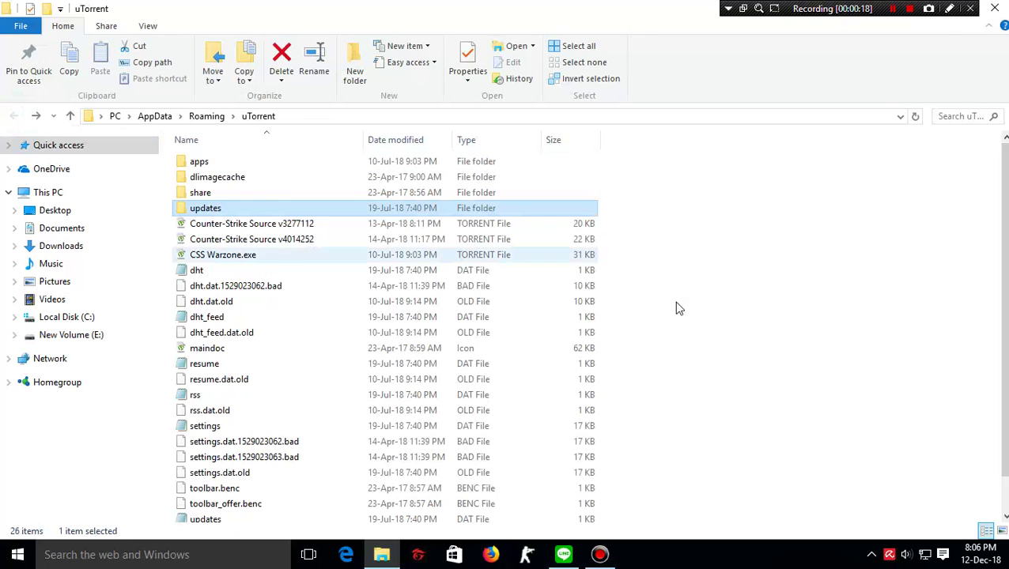
pyautogui.scroll(-1, 969, 303)
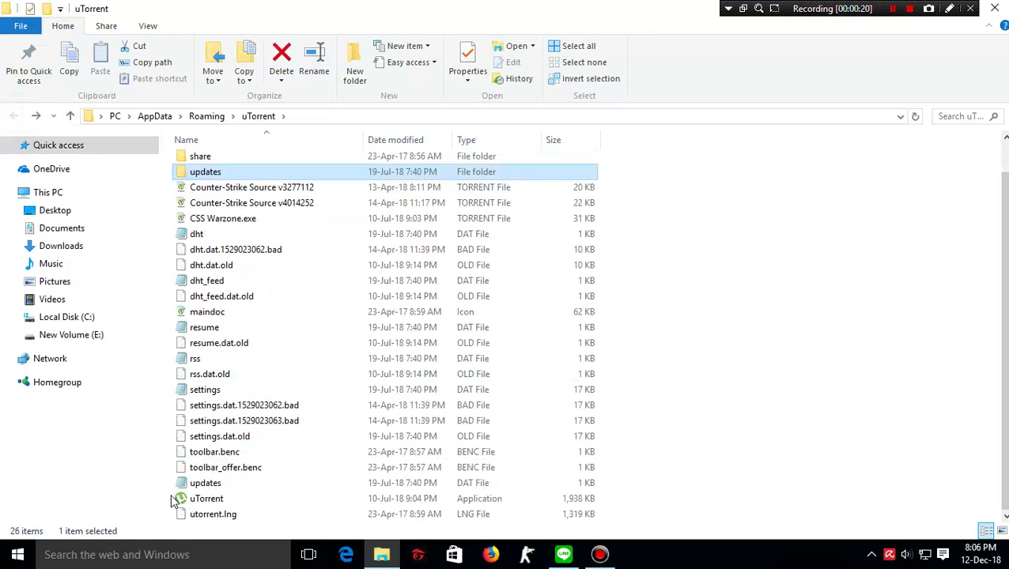
pyautogui.click(994, 8)
# Step: Refresh the desktop, open Programs and Features in Control Panel, and refresh the list of installed programs
pyautogui.rightClick(794, 118)
pyautogui.click(836, 177)
pyautogui.doubleClick(19, 190)
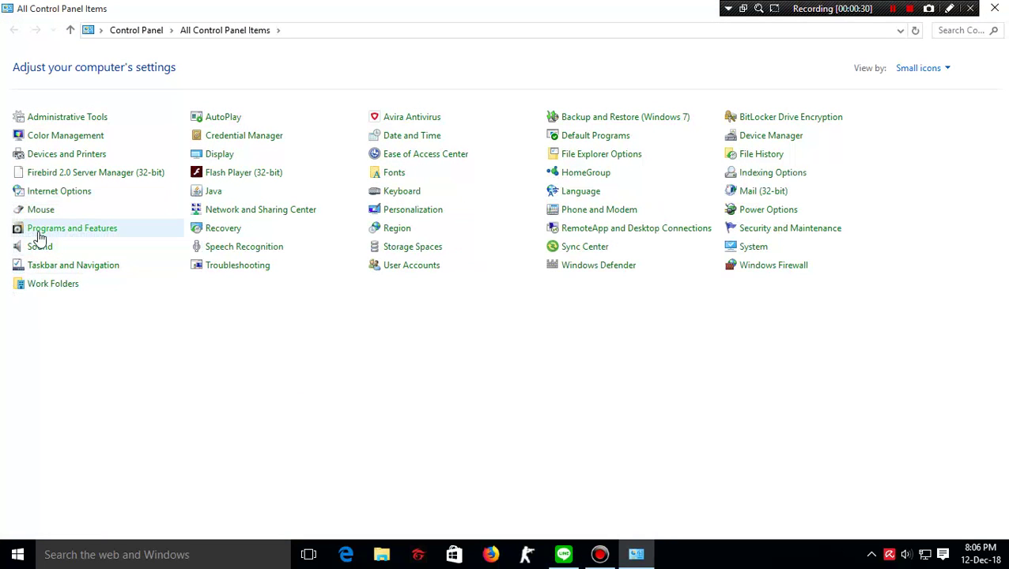
pyautogui.click(70, 229)
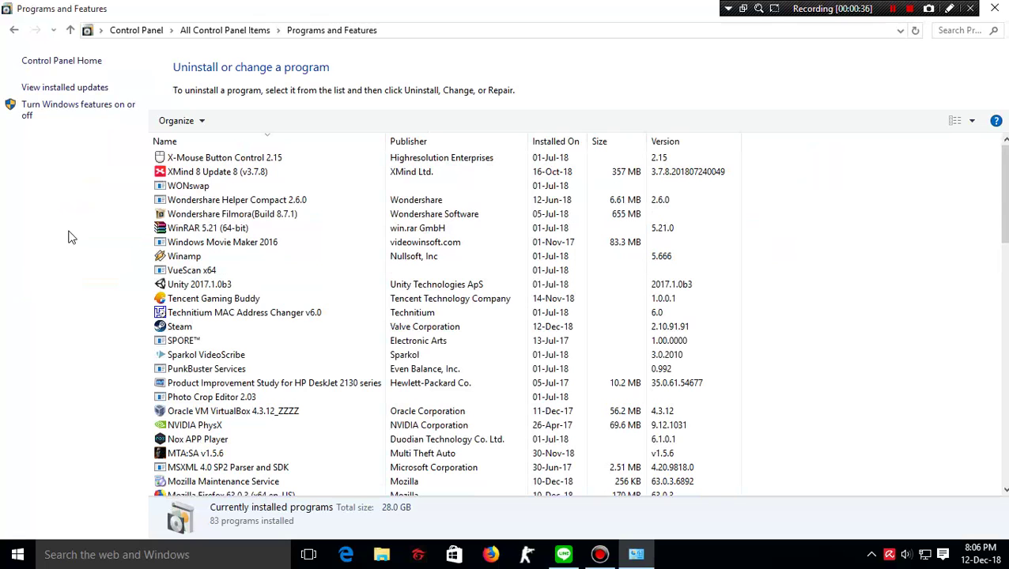
pyautogui.rightClick(966, 169)
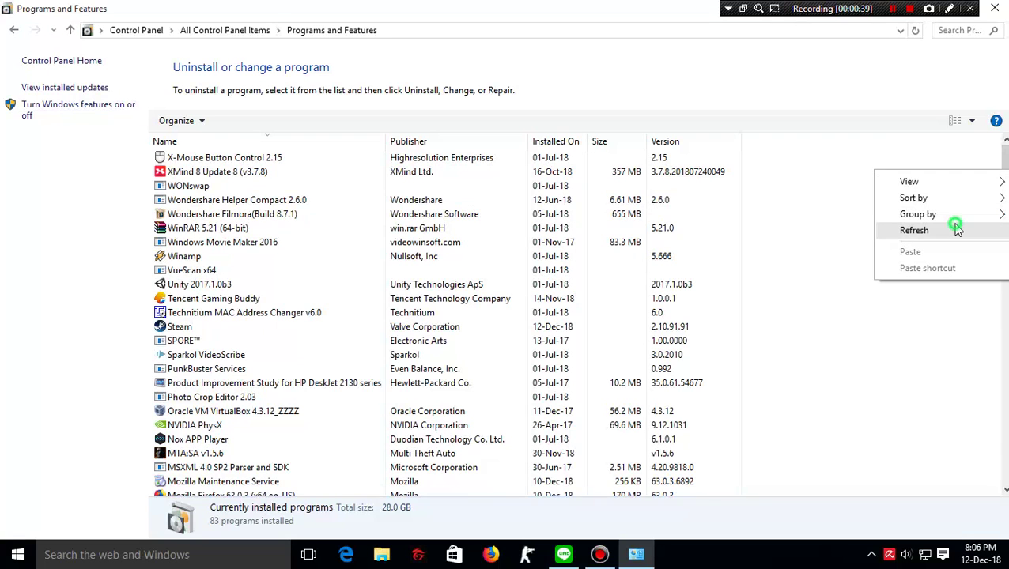
pyautogui.click(958, 227)
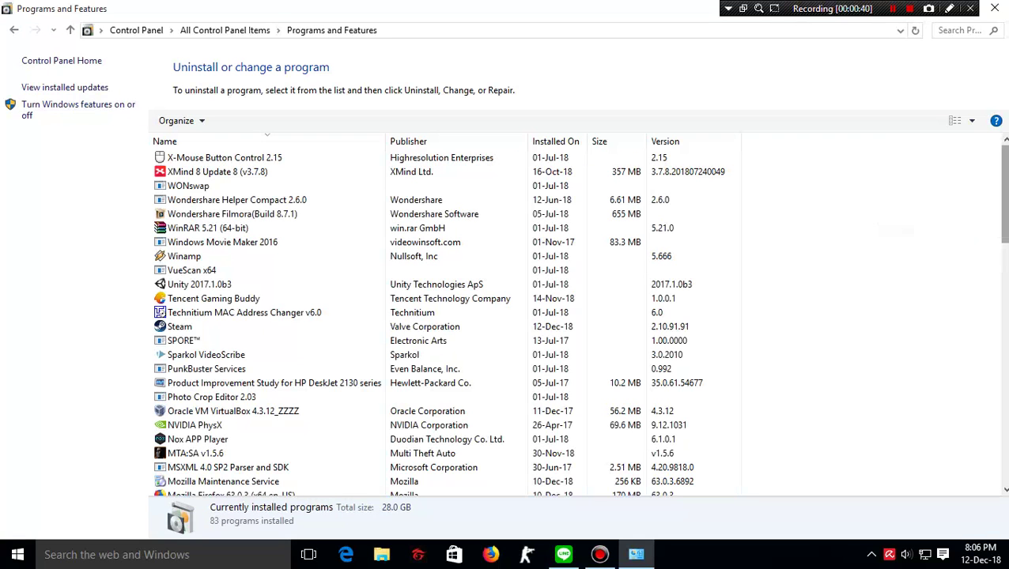
# Step: Uninstall µTorrent from the installed programs list with the Remove my settings option enabled
pyautogui.scroll(-7, 901, 230)
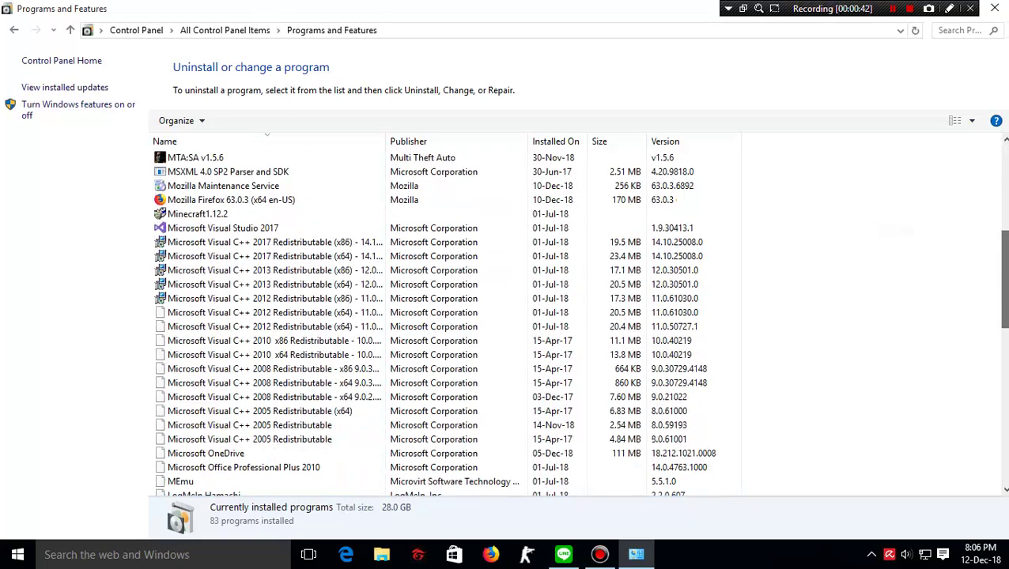
pyautogui.scroll(-4, 578, 322)
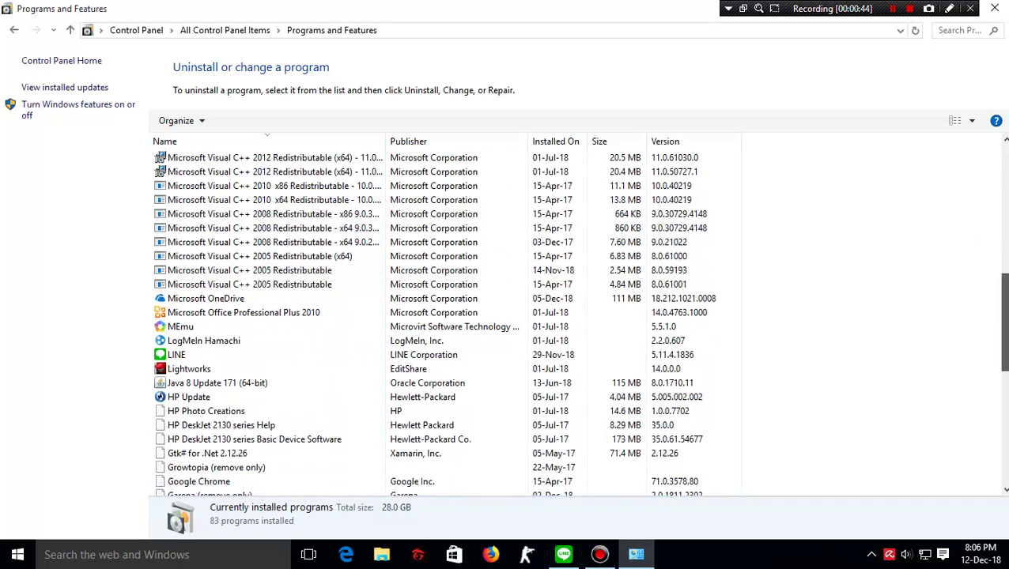
pyautogui.scroll(-2, 578, 323)
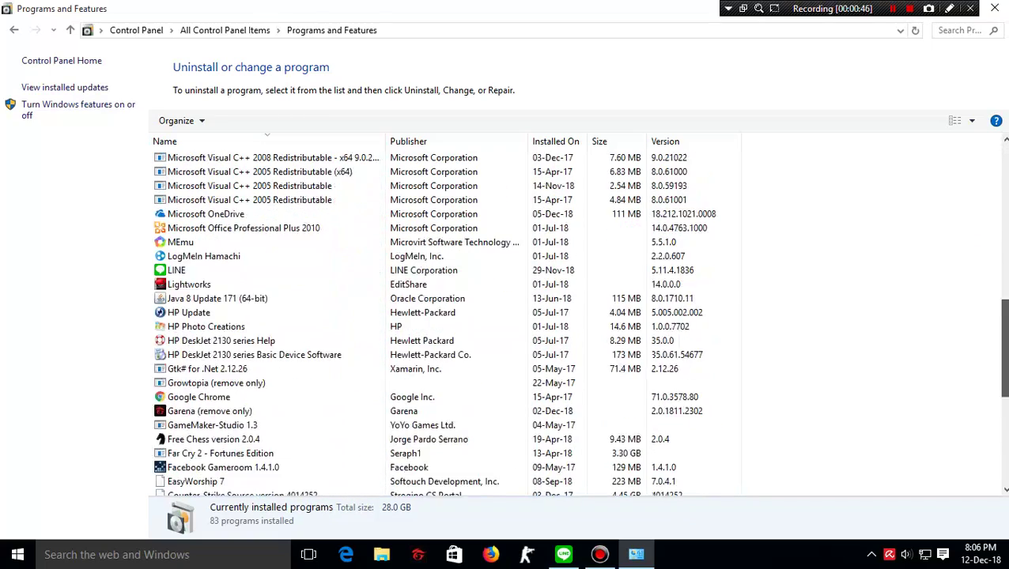
pyautogui.scroll(-5, 578, 321)
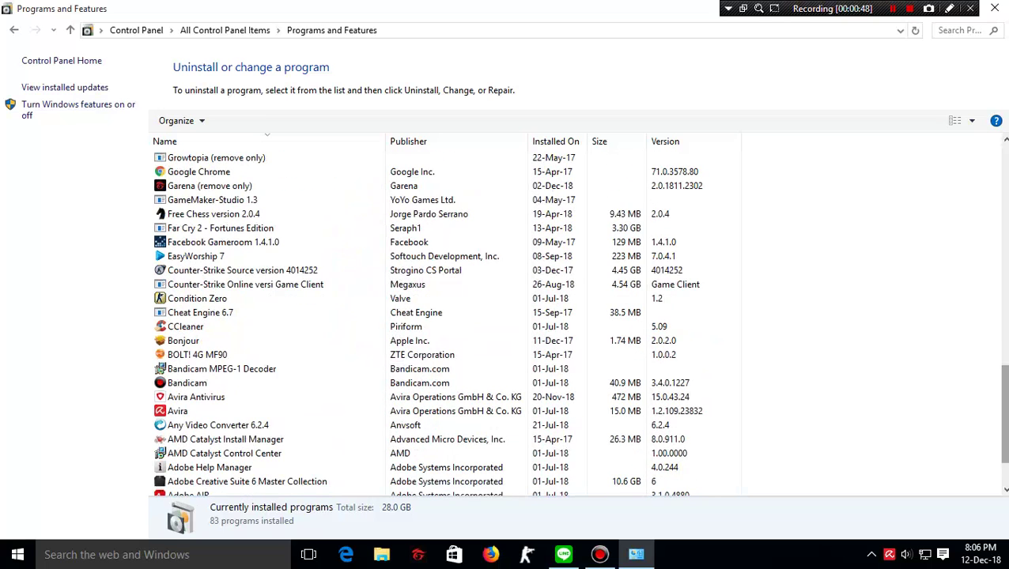
pyautogui.scroll(-2, 446, 316)
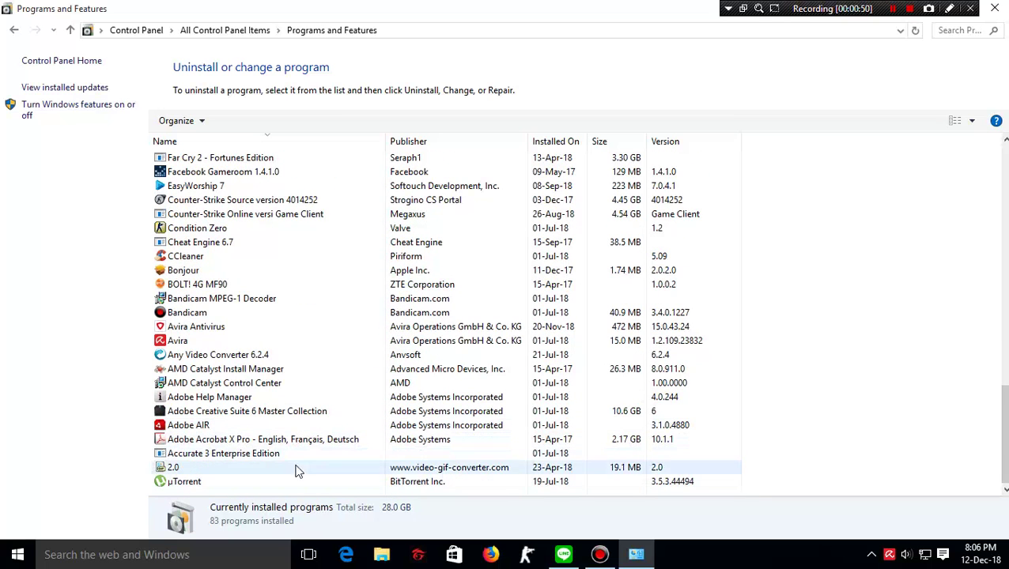
pyautogui.click(253, 484)
pyautogui.click(238, 127)
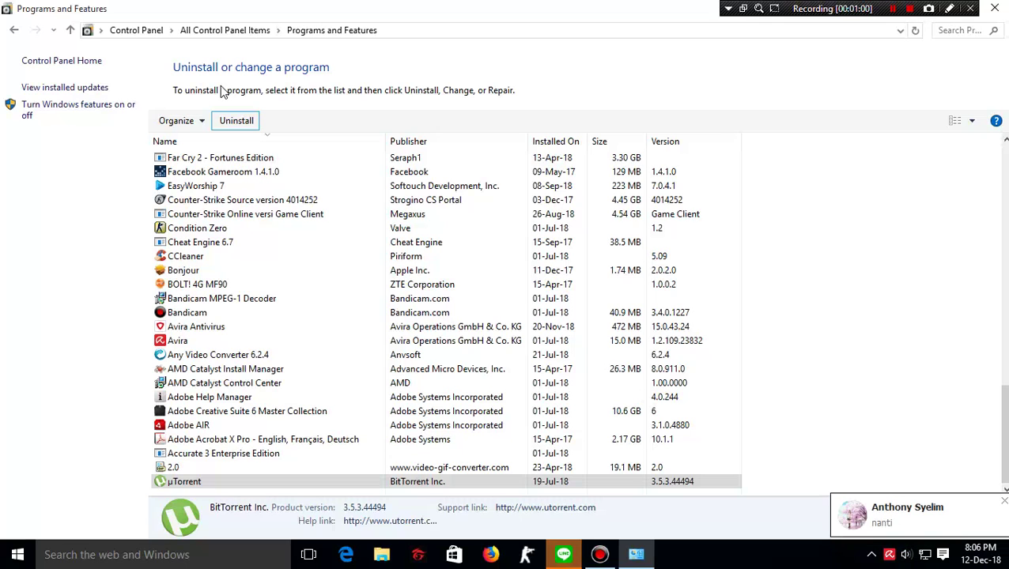
pyautogui.click(234, 126)
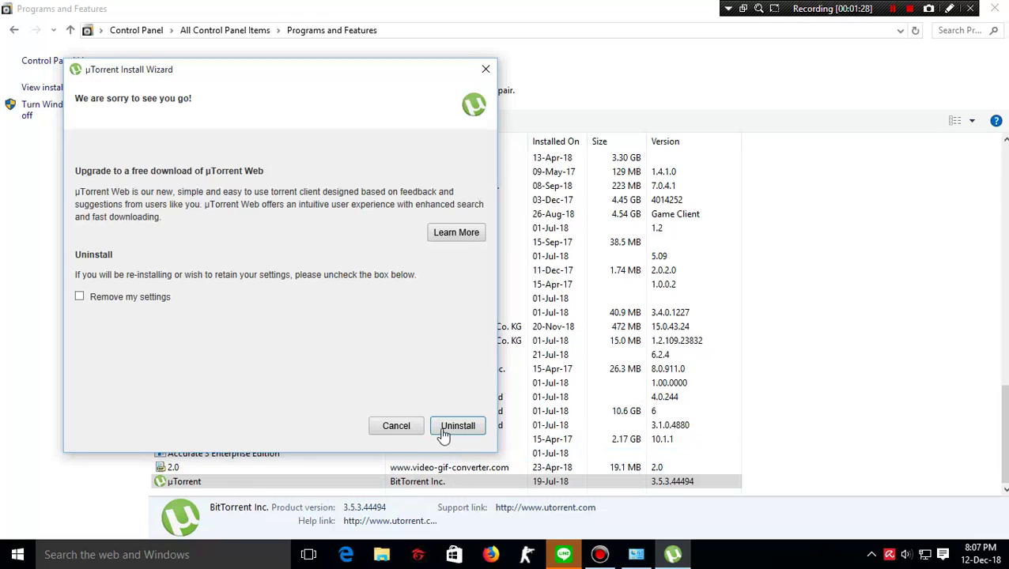
pyautogui.click(131, 299)
pyautogui.click(446, 431)
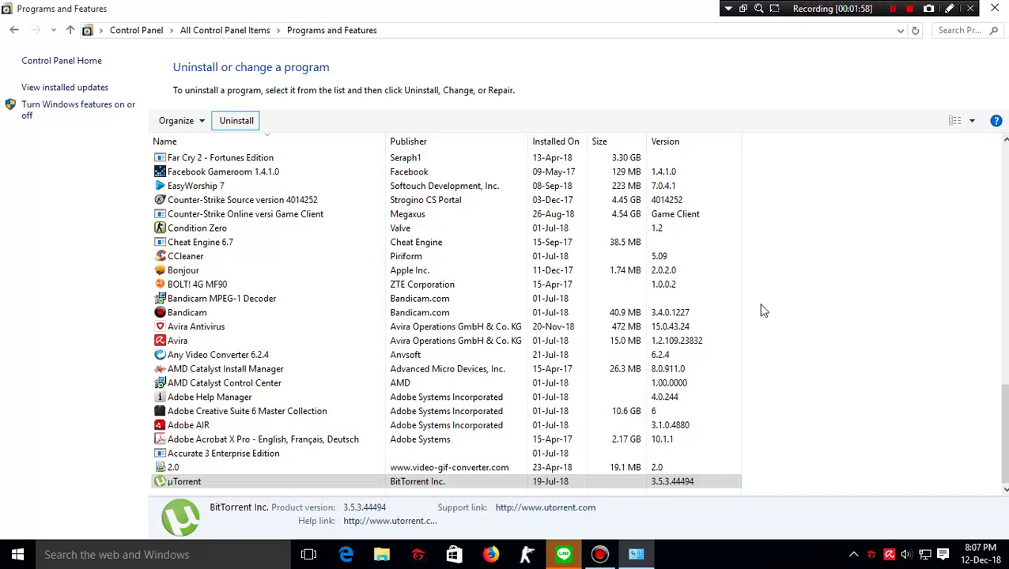
# Step: Refresh the installed programs list, check through to its end for µTorrent, and close the window
pyautogui.rightClick(777, 198)
pyautogui.click(807, 255)
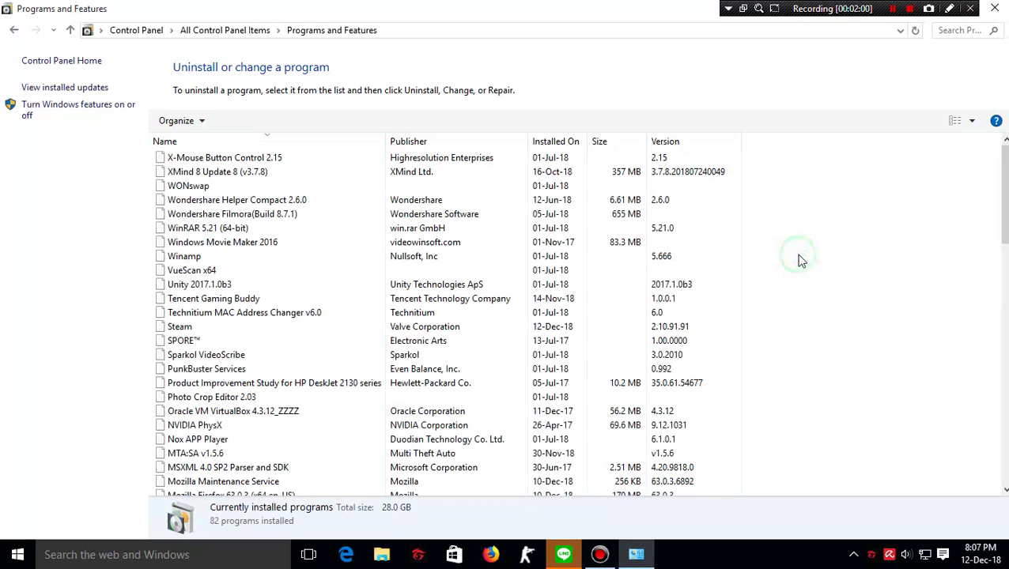
pyautogui.scroll(-13, 578, 321)
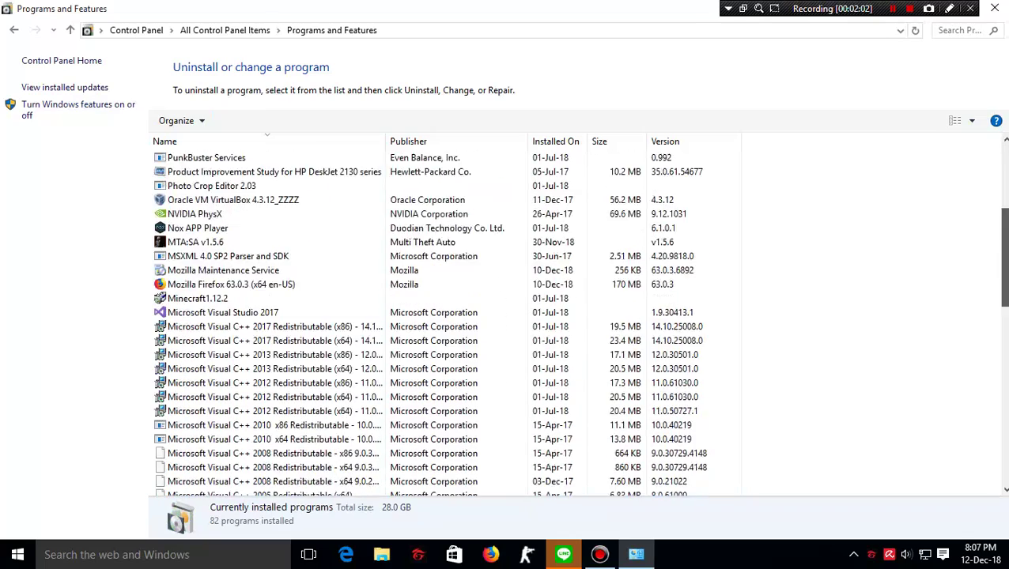
pyautogui.scroll(-8, 578, 322)
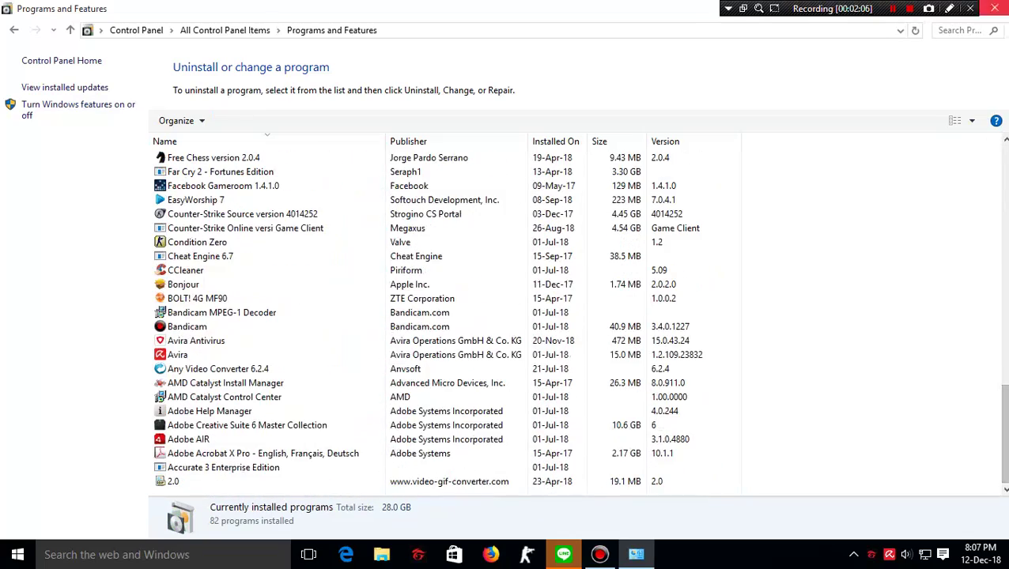
pyautogui.click(994, 8)
pyautogui.rightClick(886, 100)
pyautogui.click(837, 164)
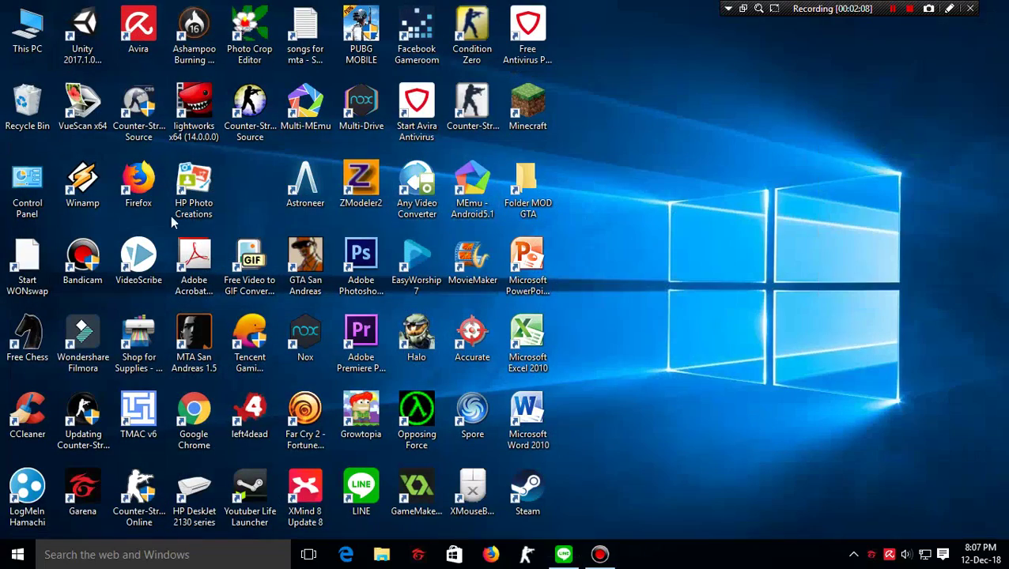
pyautogui.click(381, 554)
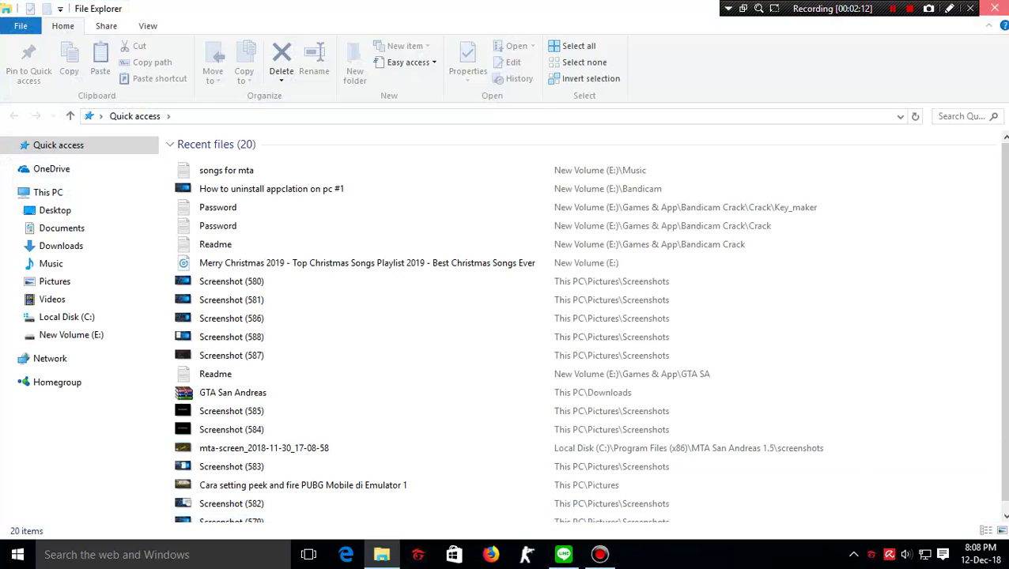
pyautogui.click(381, 554)
# Step: Search Windows for regedit and launch the Registry Editor
pyautogui.click(180, 556)
pyautogui.write('re')
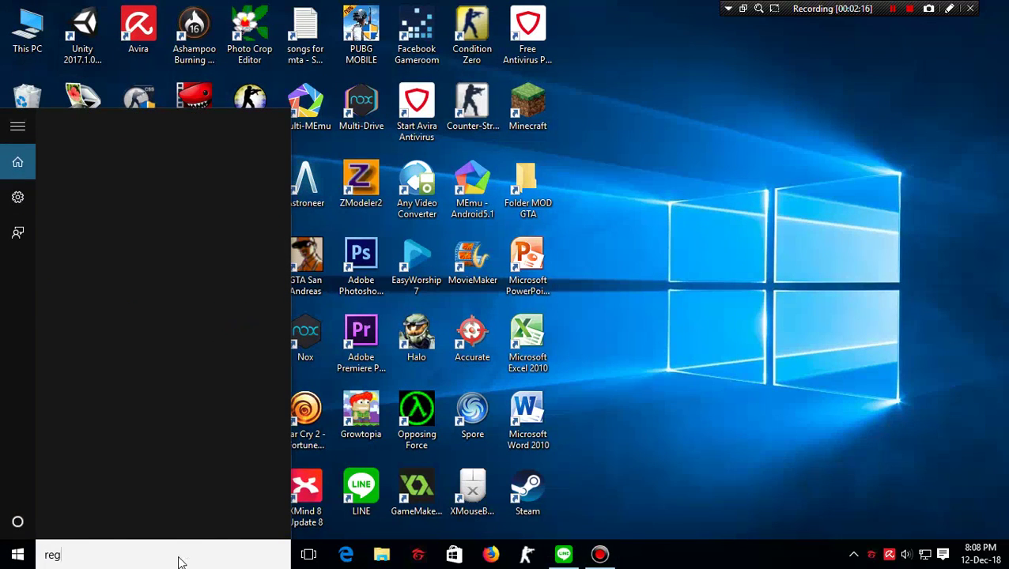
pyautogui.write('ge')
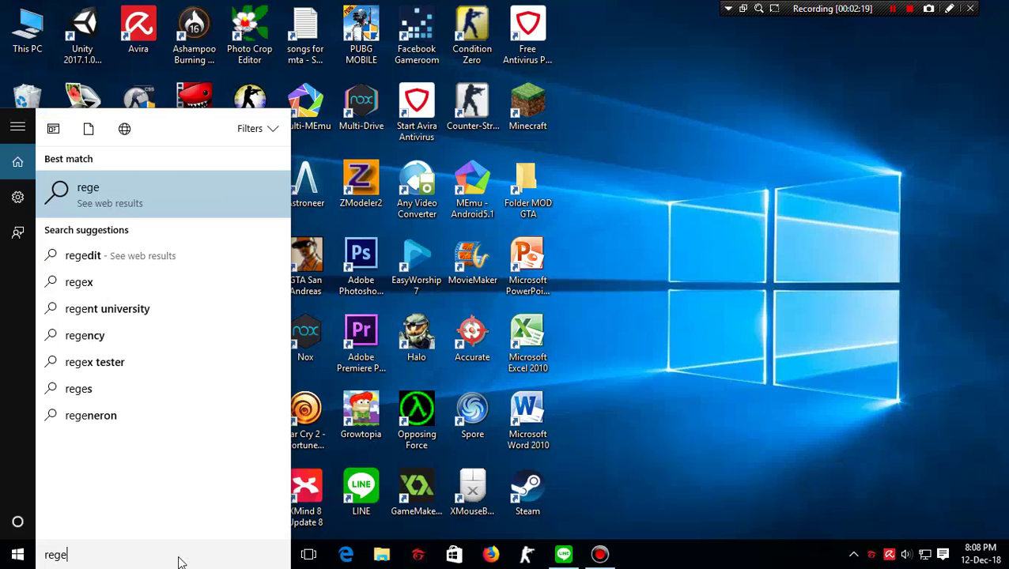
pyautogui.write('d')
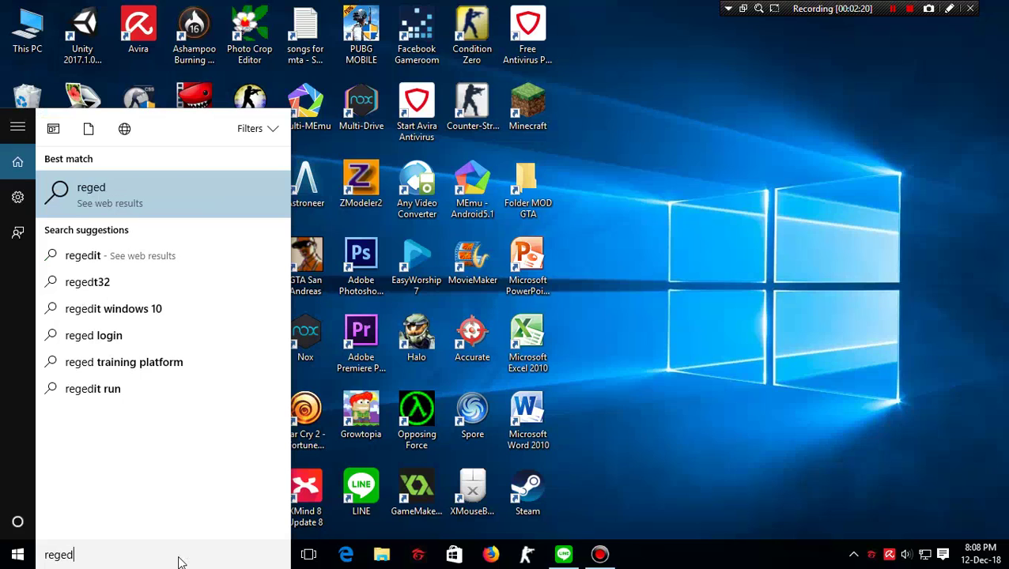
pyautogui.write('it')
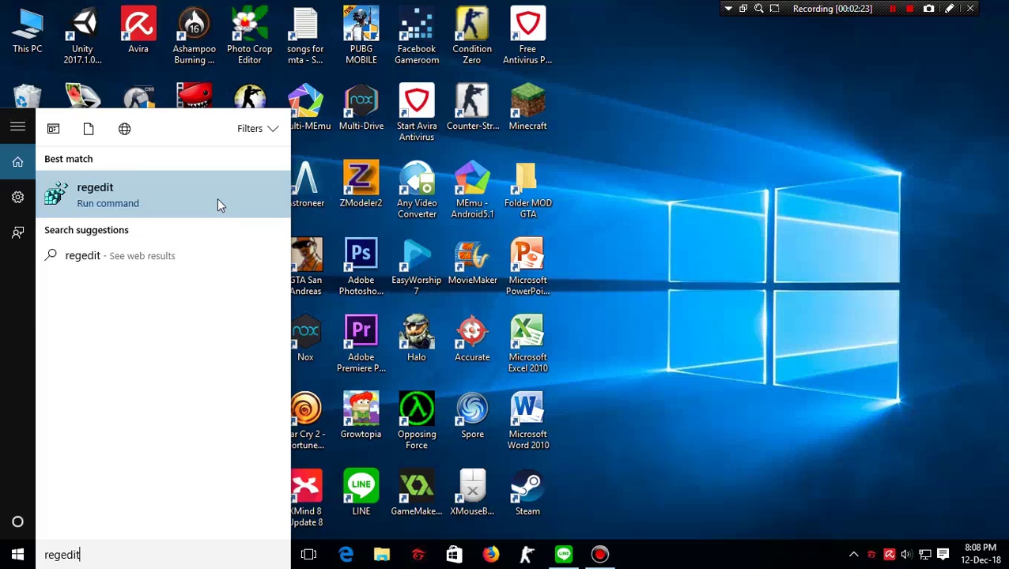
pyautogui.click(220, 204)
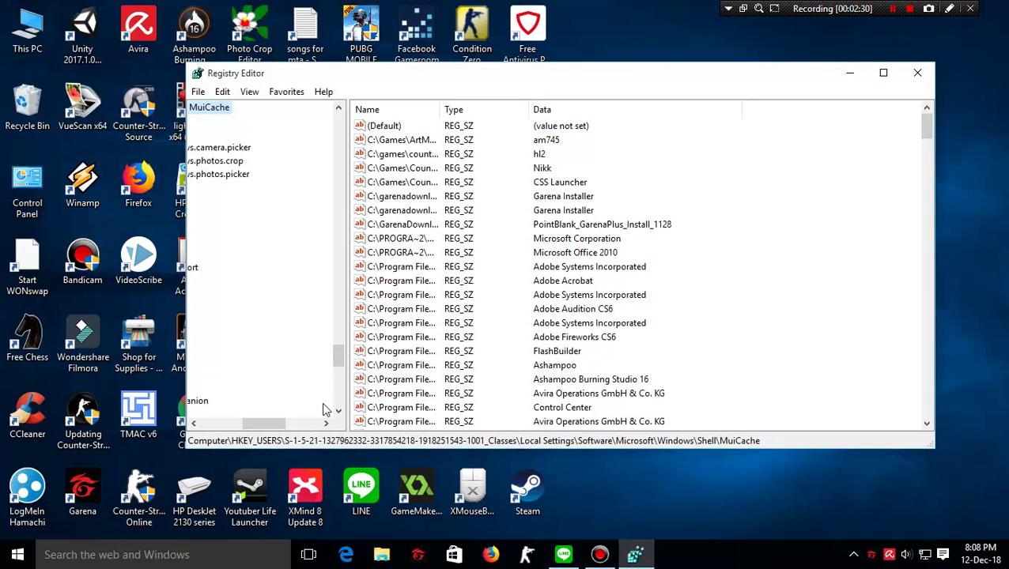
# Step: Collapse HKEY_USERS and search the registry from the Computer root for "Utorrent" in keys, values and data
pyautogui.moveTo(269, 423); pyautogui.dragTo(221, 423)
pyautogui.moveTo(338, 360); pyautogui.dragTo(336, 119)
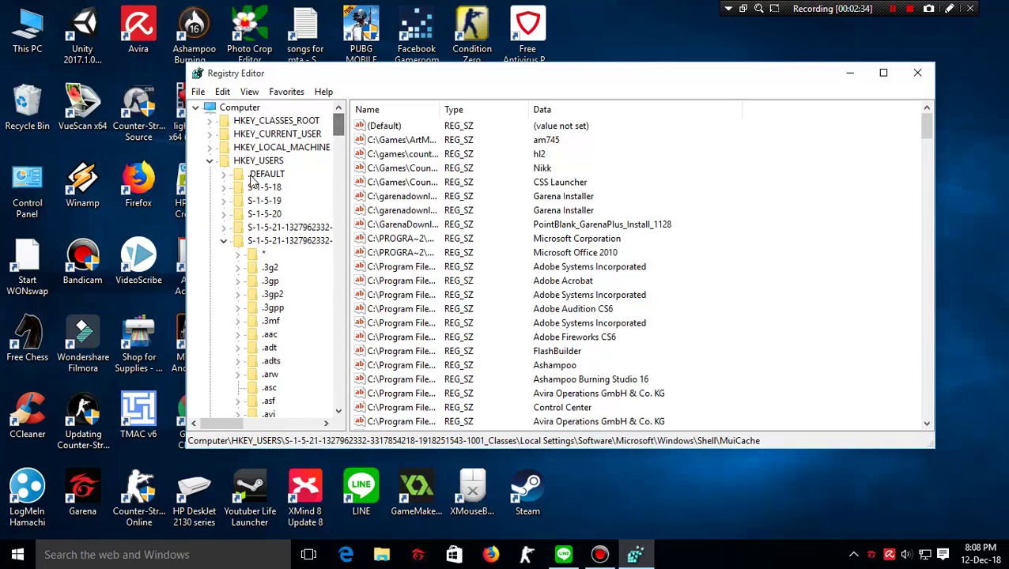
pyautogui.click(209, 160)
pyautogui.click(215, 107)
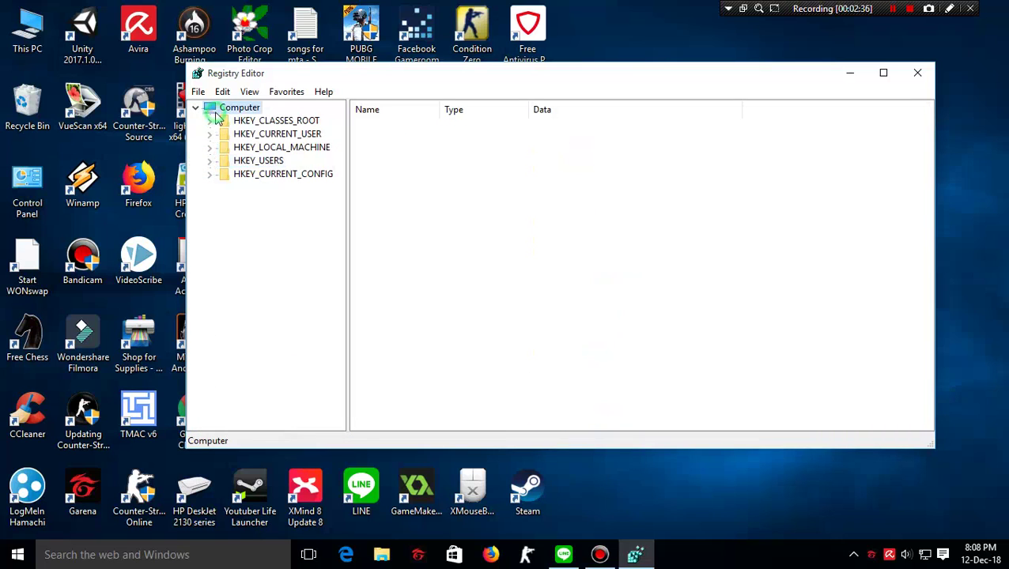
pyautogui.click(223, 91)
pyautogui.click(261, 210)
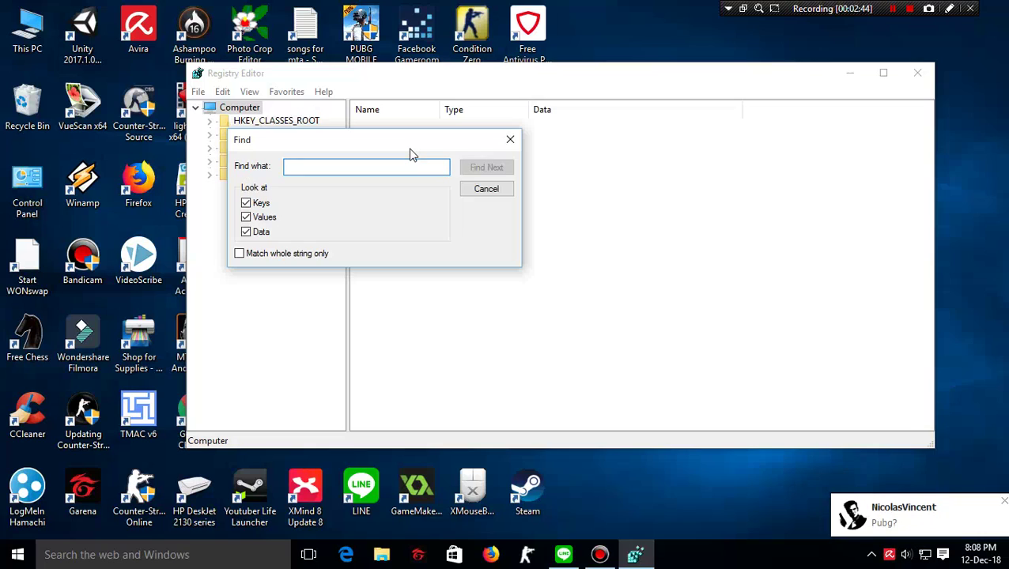
pyautogui.write('Utorre')
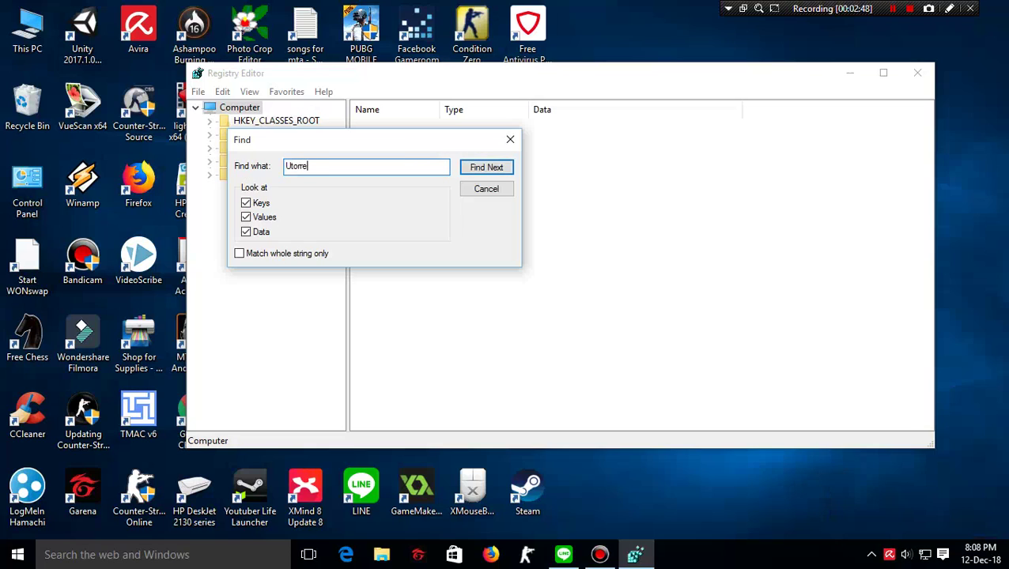
pyautogui.write('nt')
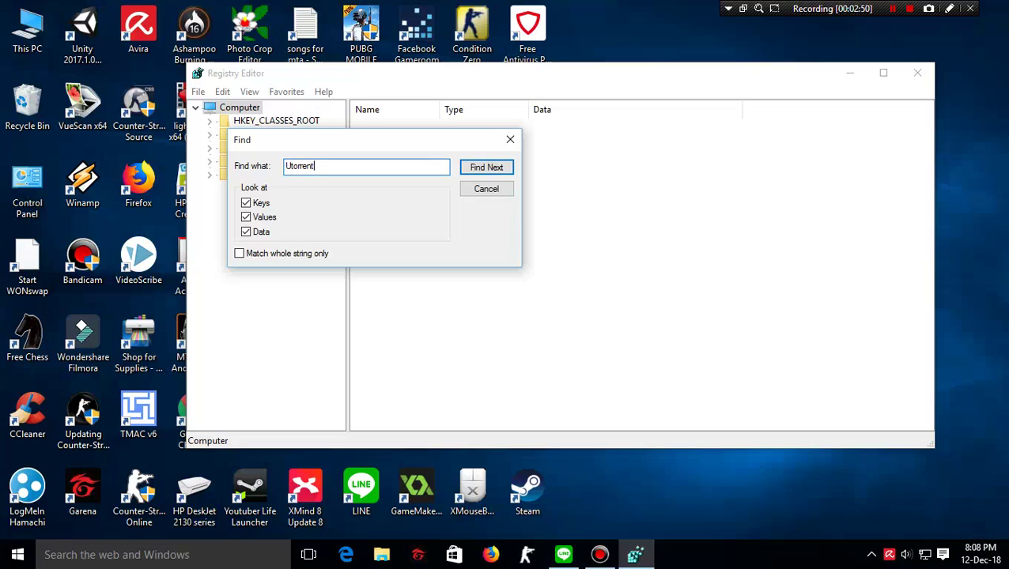
pyautogui.click(485, 166)
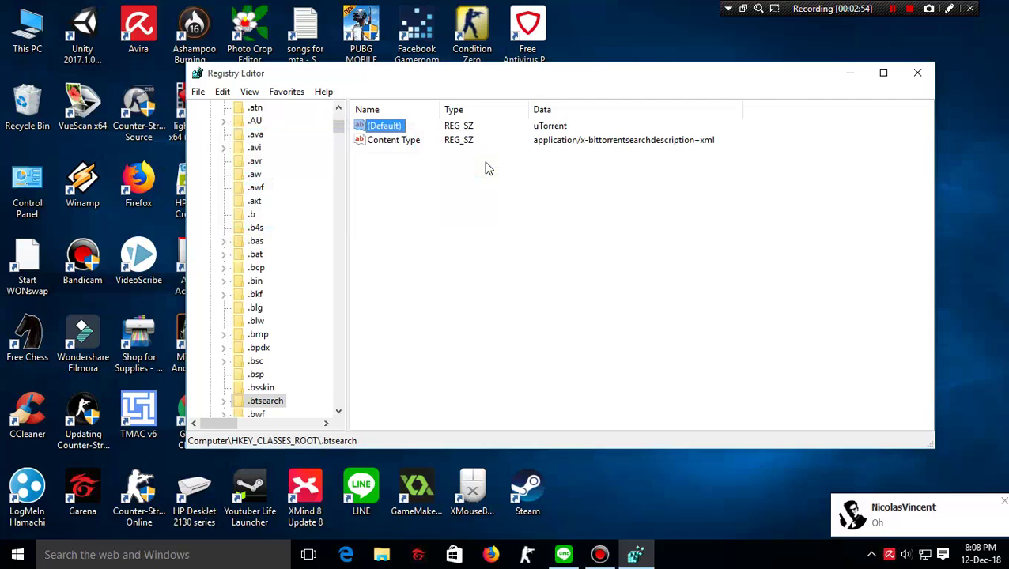
# Step: Delete the (Default) uTorrent value of .btsearch and the matching value in its OpenWithProgids key, and find the next match
pyautogui.press('Delete')
pyautogui.press('Return')
pyautogui.press('F3')
pyautogui.press('Delete')
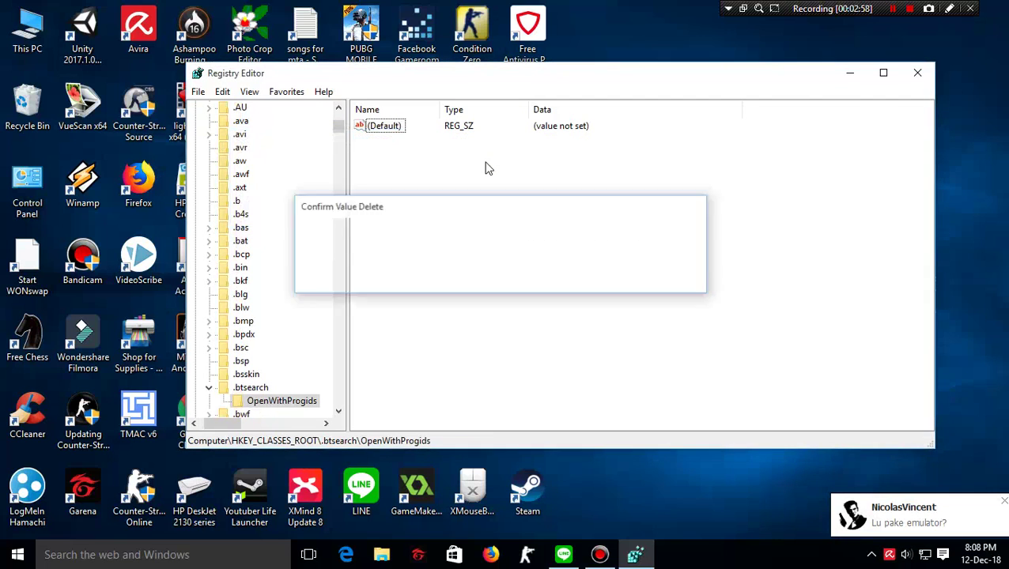
pyautogui.press('Return')
pyautogui.press('F3')
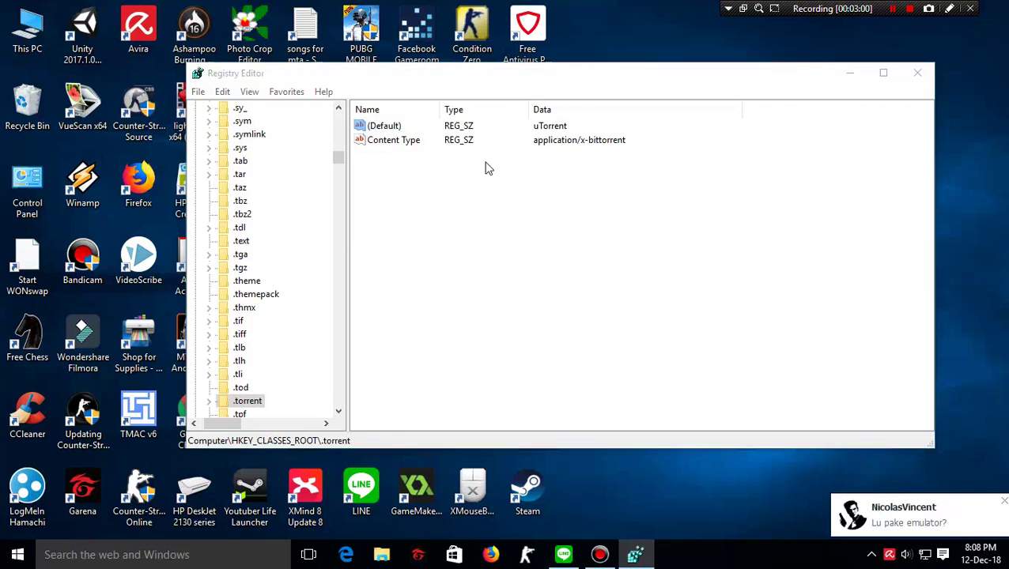
# Step: Delete the matching uTorrent value in the OpenWithProgids key under HKEY_CLASSES_ROOT\.torrent and find the next match
pyautogui.press('F3')
pyautogui.press('Delete')
pyautogui.press('Return')
pyautogui.press('F3')
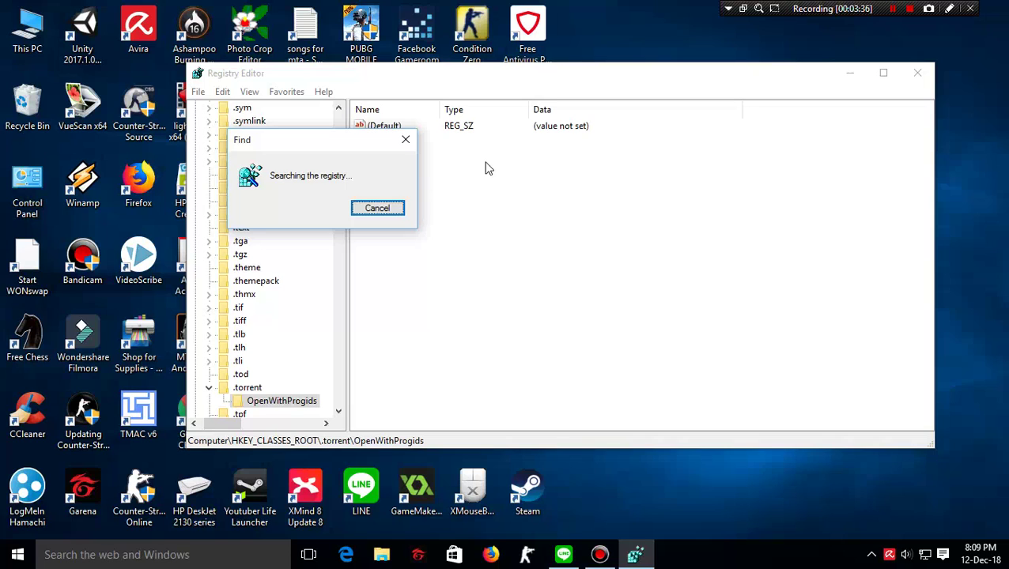
# Step: Delete the µTorrent and BitTorrent Inc. values with C:\Users paths from the MuiCache key under HKEY_CLASSES_ROOT
pyautogui.press('Delete')
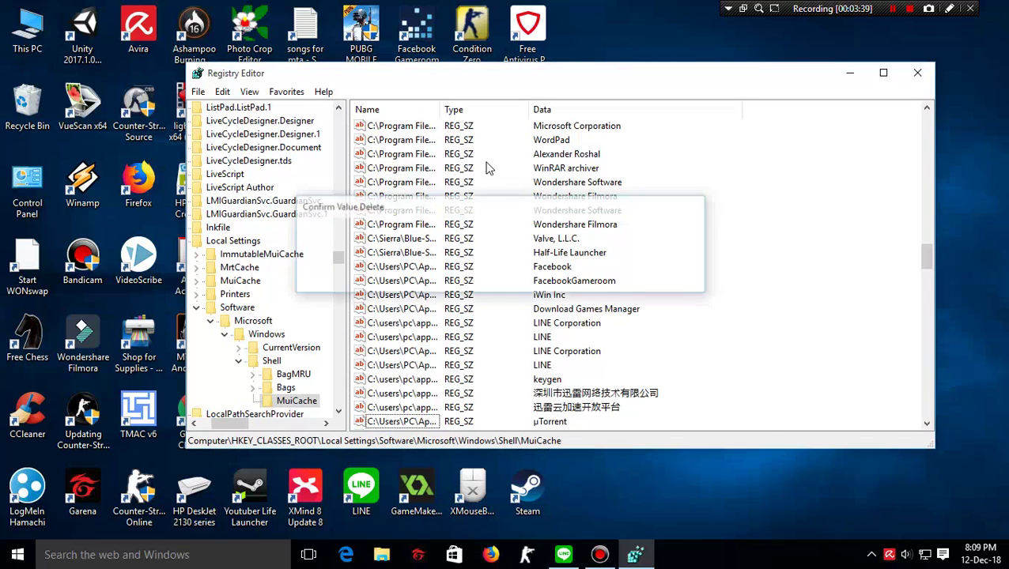
pyautogui.press('Return')
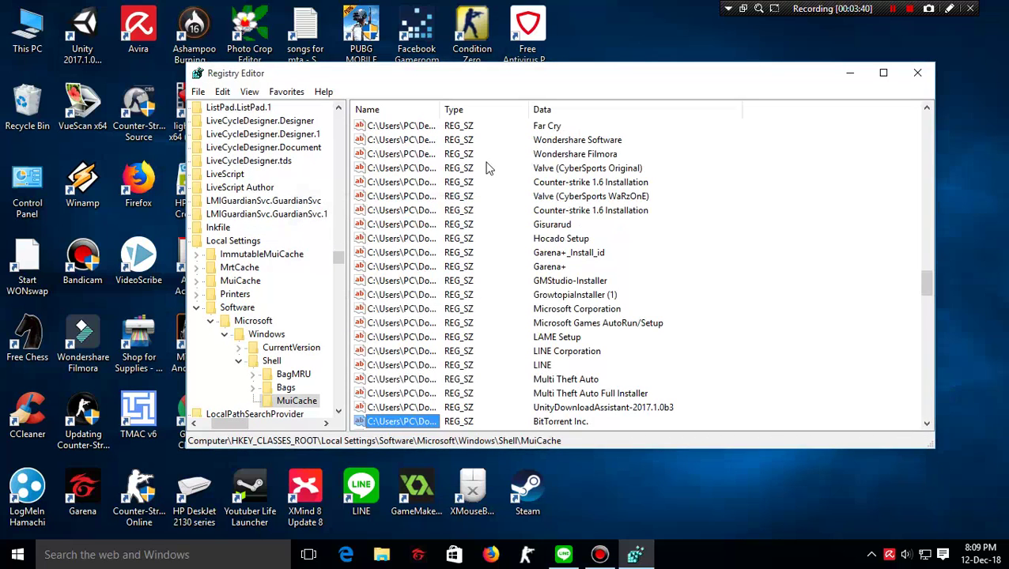
pyautogui.press('Delete')
pyautogui.press('Return')
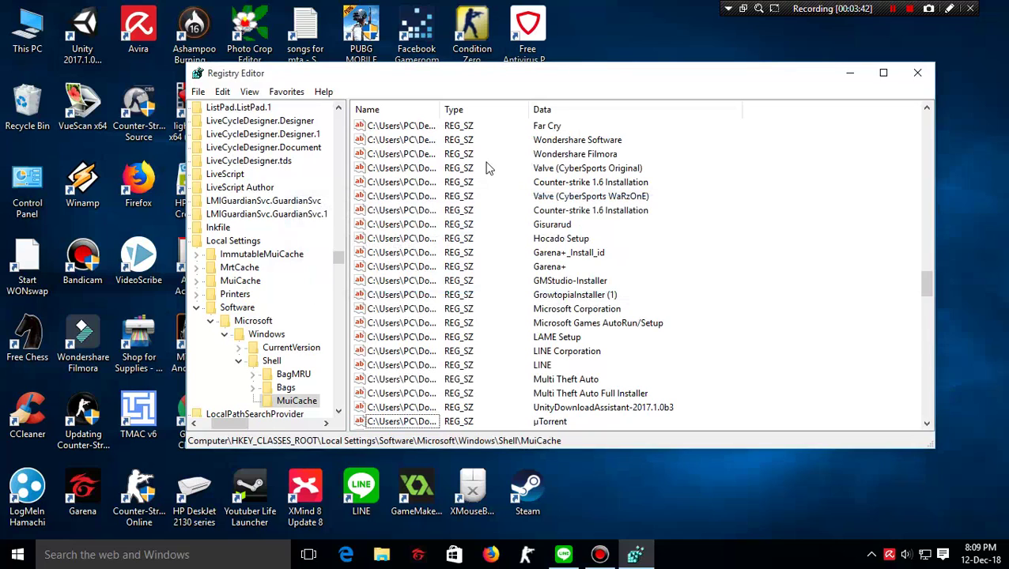
pyautogui.click(430, 422)
pyautogui.press('Delete')
pyautogui.press('Return')
# Step: Delete the BitTorrent Inc. and µTorrent values with G:\Applications paths from the same MuiCache key and find the next match
pyautogui.press('pagedown')
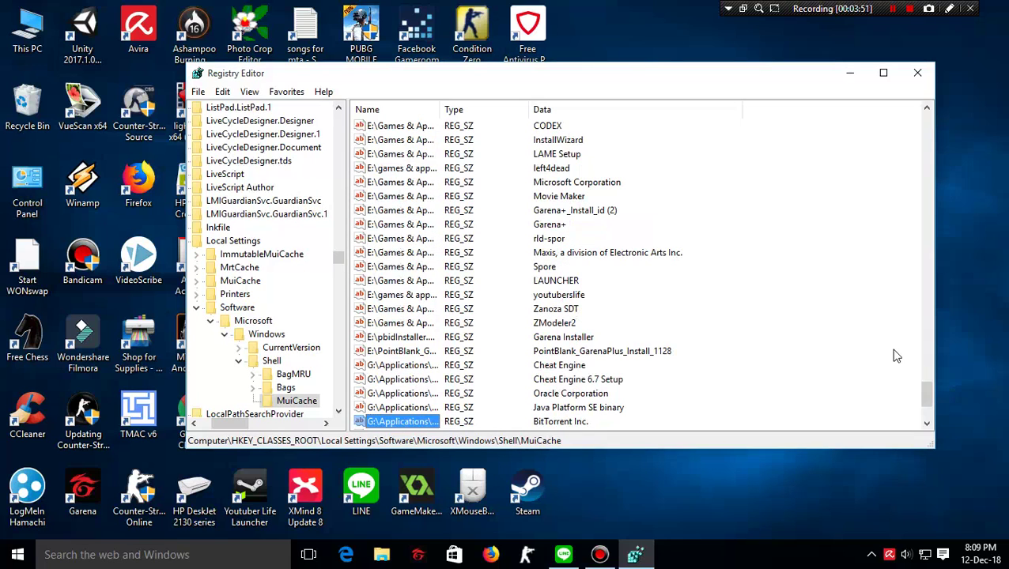
pyautogui.press('Delete')
pyautogui.press('Return')
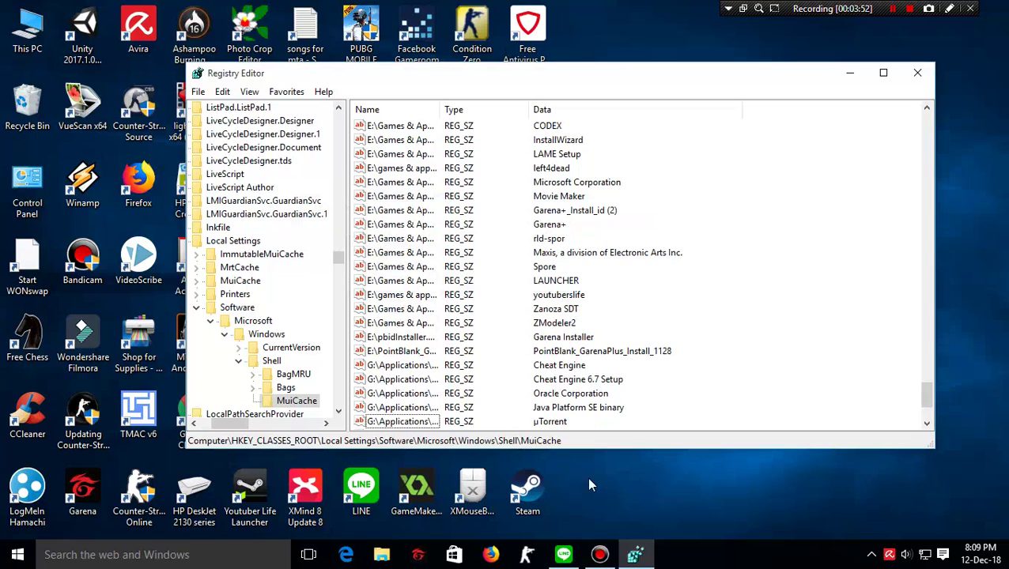
pyautogui.click(433, 421)
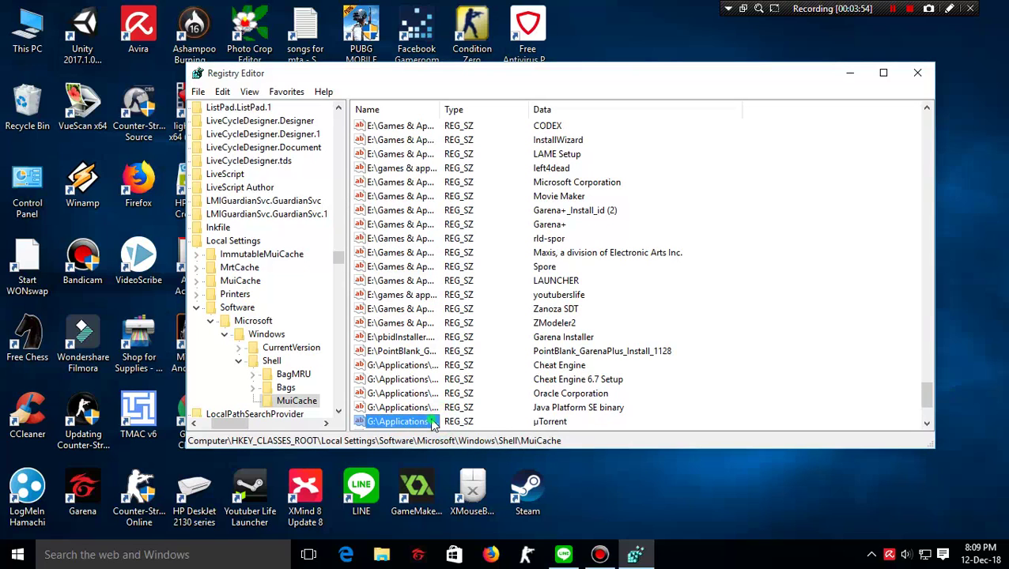
pyautogui.press('Delete')
pyautogui.press('Return')
pyautogui.press('F3')
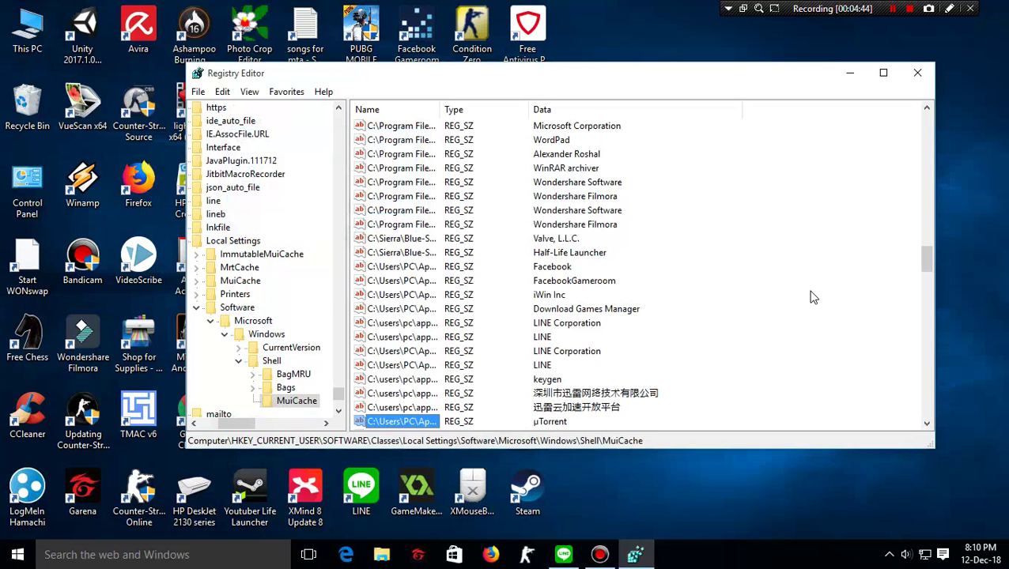
# Step: Delete the µTorrent value from the MuiCache key under HKEY_CURRENT_USER and find the next match
pyautogui.press('Delete')
pyautogui.press('Return')
pyautogui.press('F3')
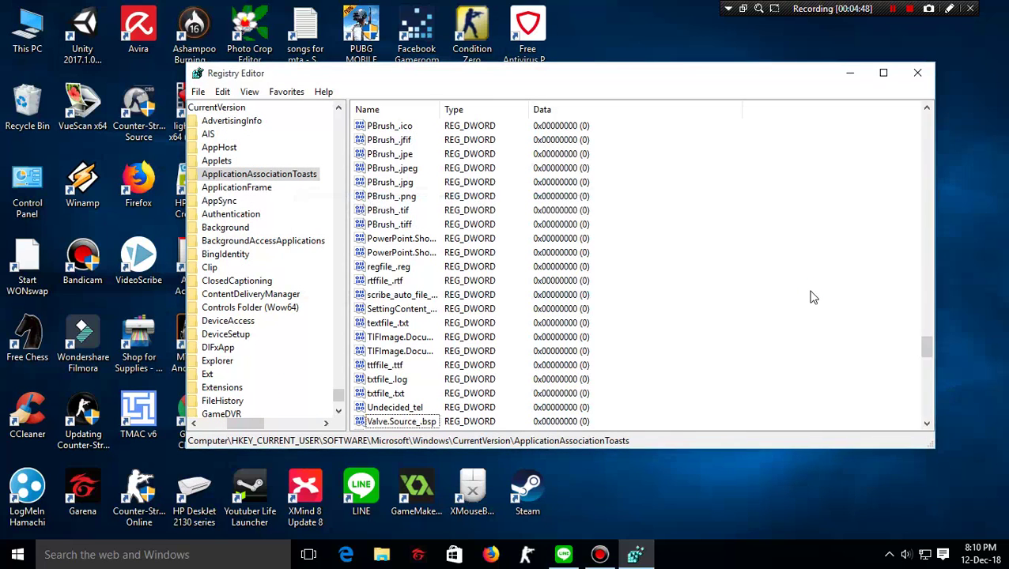
# Step: Delete the matching value from the FileExts\.torrent\OpenWithProgids key under HKEY_CURRENT_USER and find the next match
pyautogui.press('F3')
pyautogui.press('Delete')
pyautogui.press('Return')
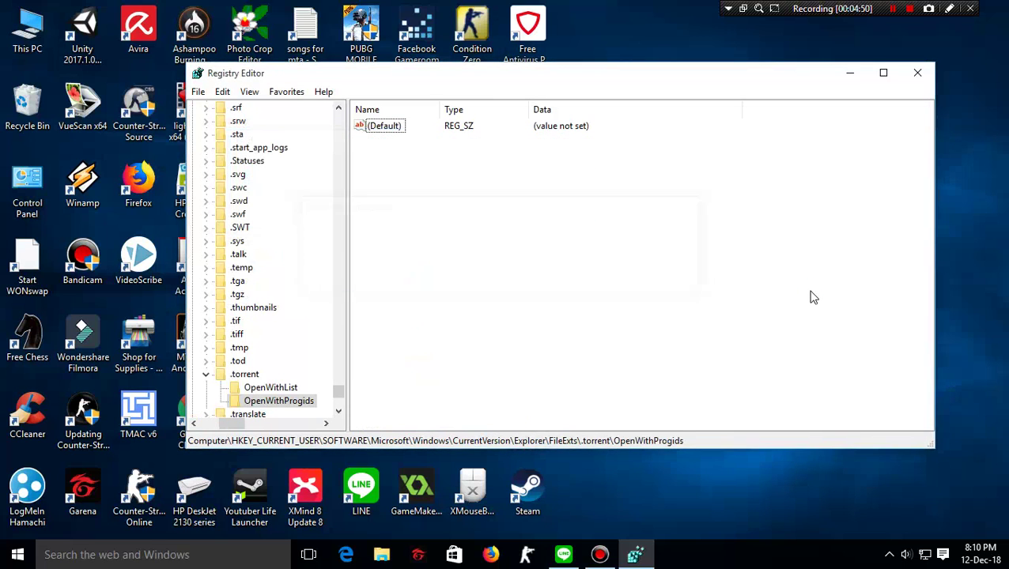
pyautogui.press('F3')
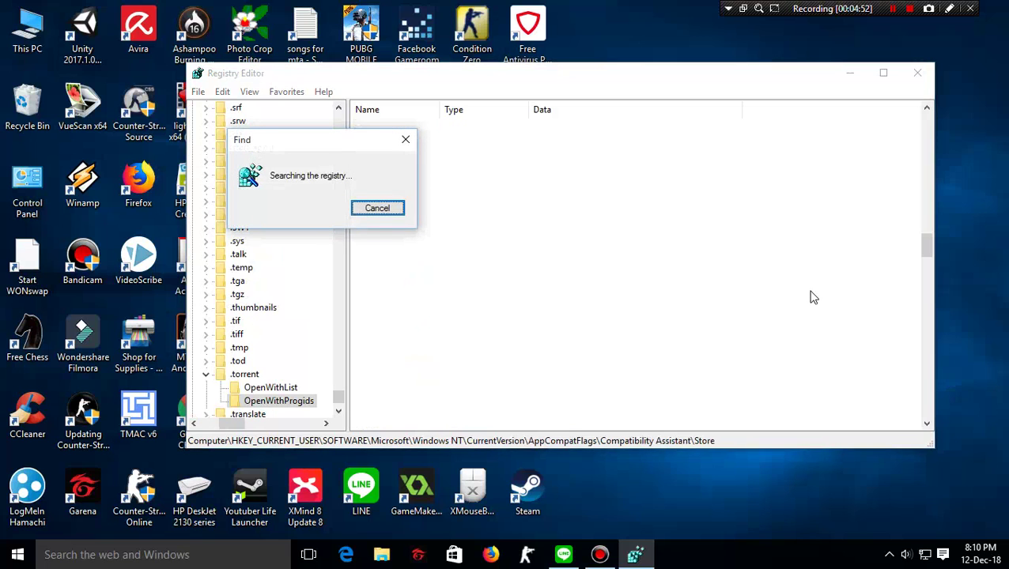
# Step: Continue the search, delete the matching {87ECB709 value from ControlSet001's FirewallRules key, and search through to the end of the registry
pyautogui.press('F3')
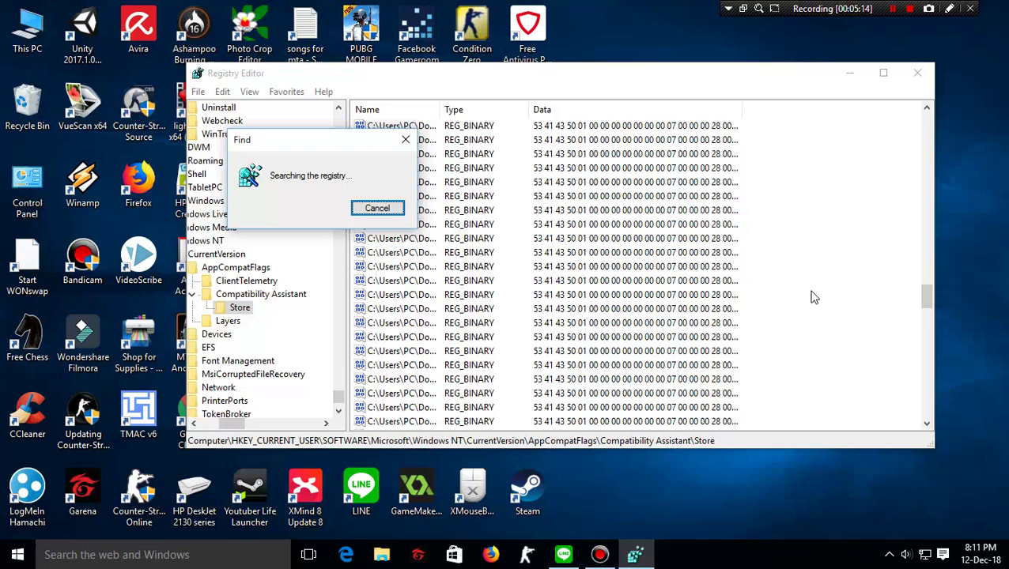
pyautogui.press('F3')
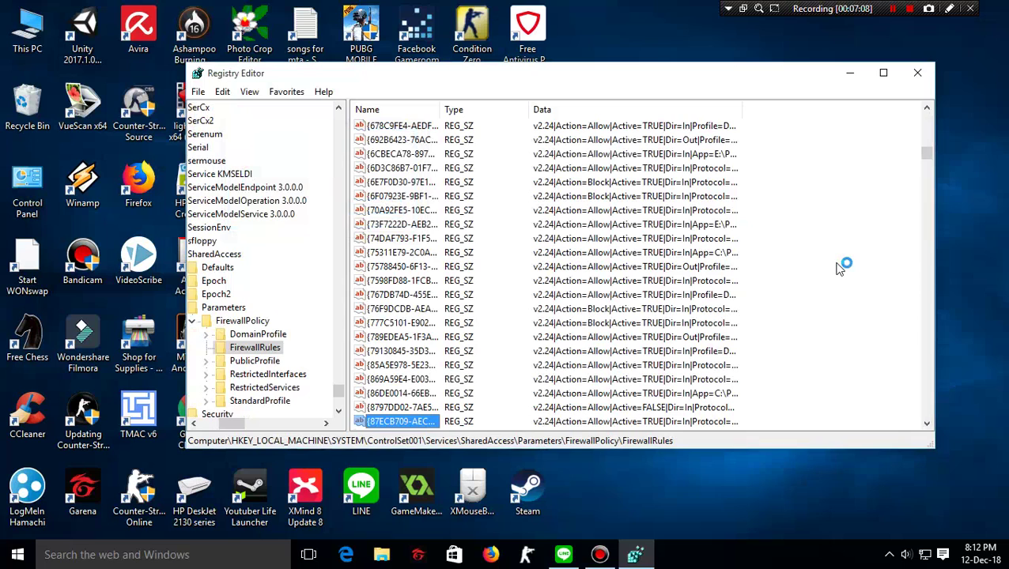
pyautogui.press('Delete')
pyautogui.press('Return')
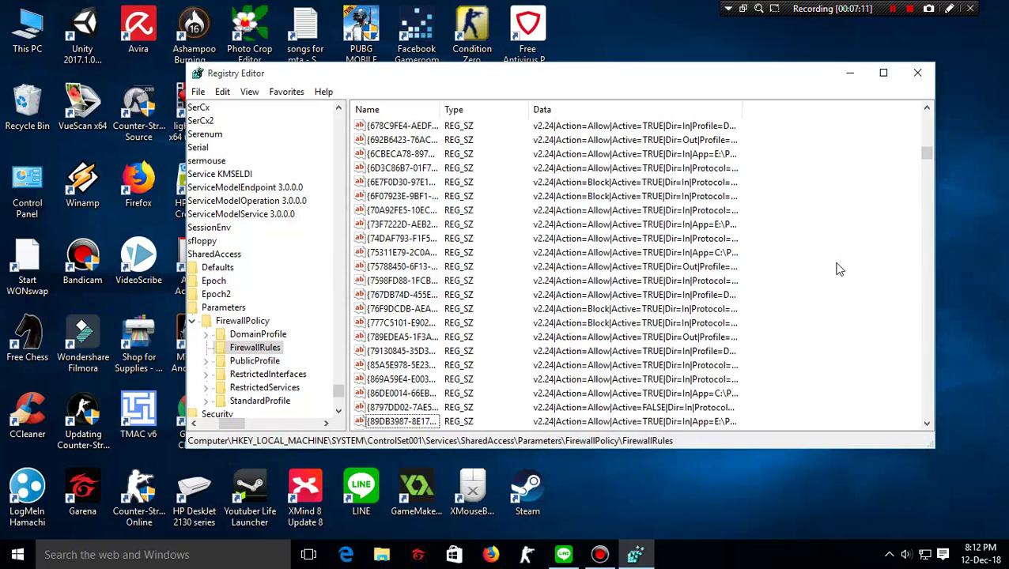
pyautogui.press('F3')
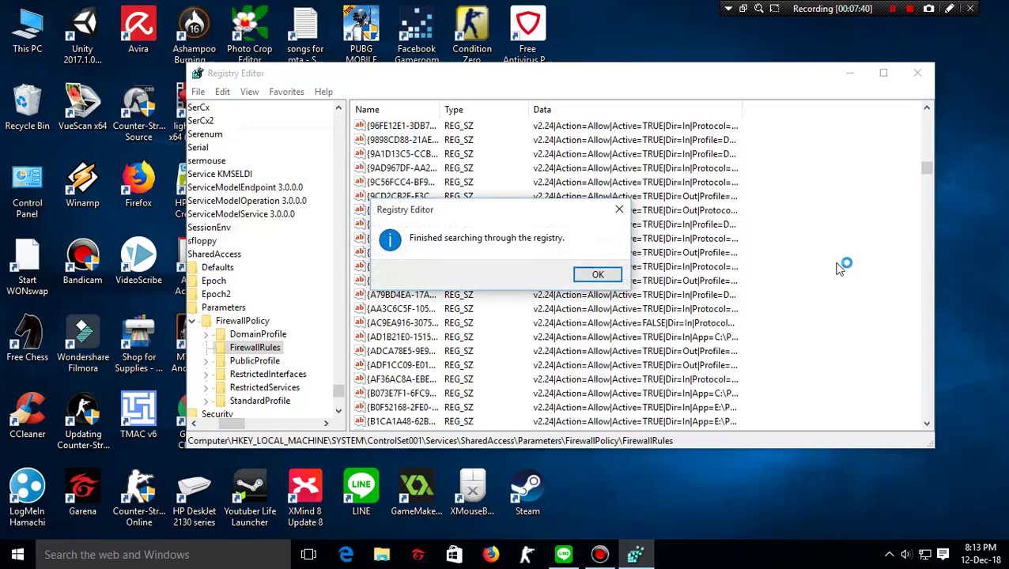
pyautogui.press('Return')
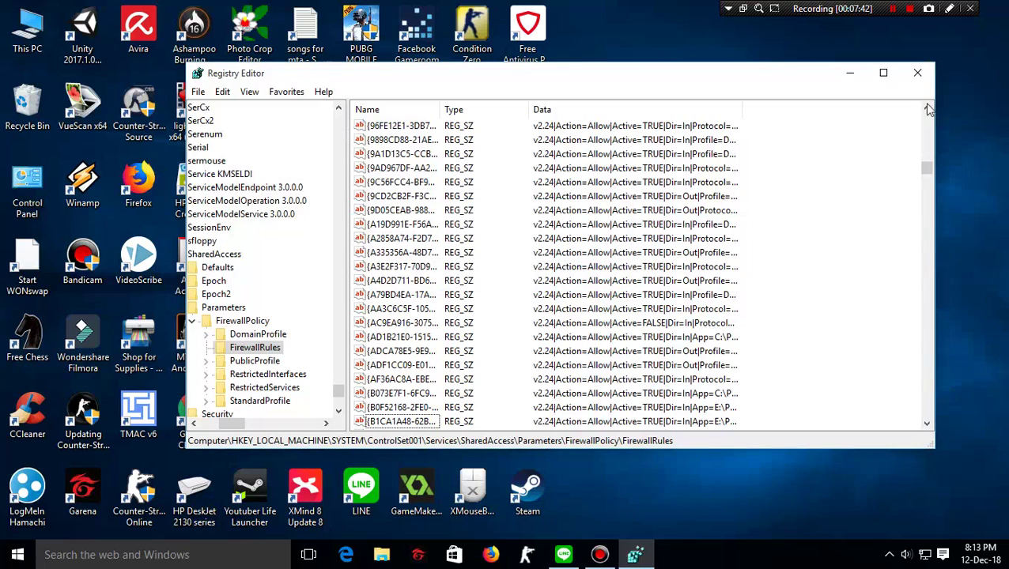
# Step: Close the Registry Editor and refresh the desktop
pyautogui.click(917, 72)
pyautogui.rightClick(800, 111)
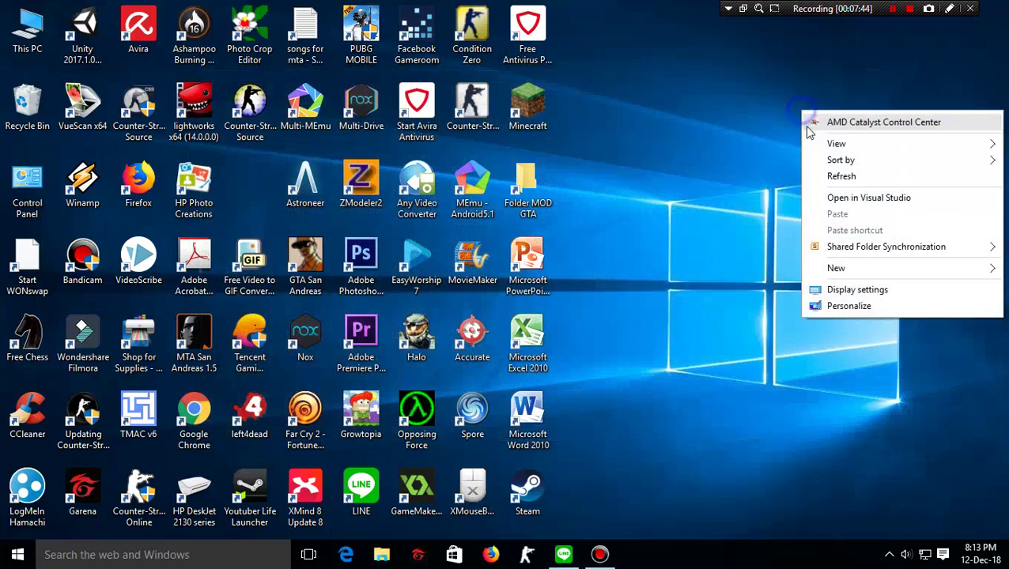
pyautogui.click(826, 177)
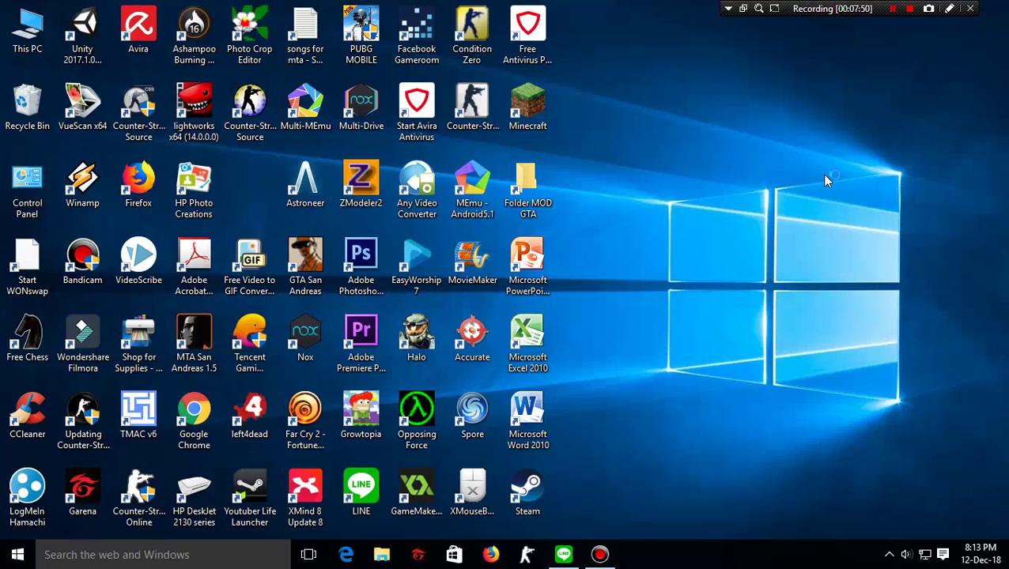
pyautogui.rightClick(822, 166)
pyautogui.click(862, 244)
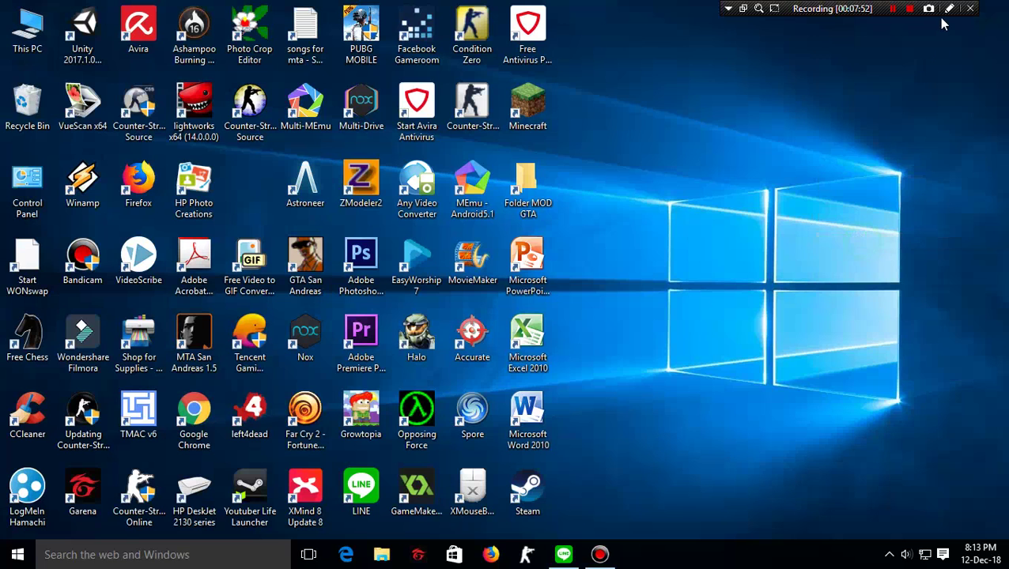